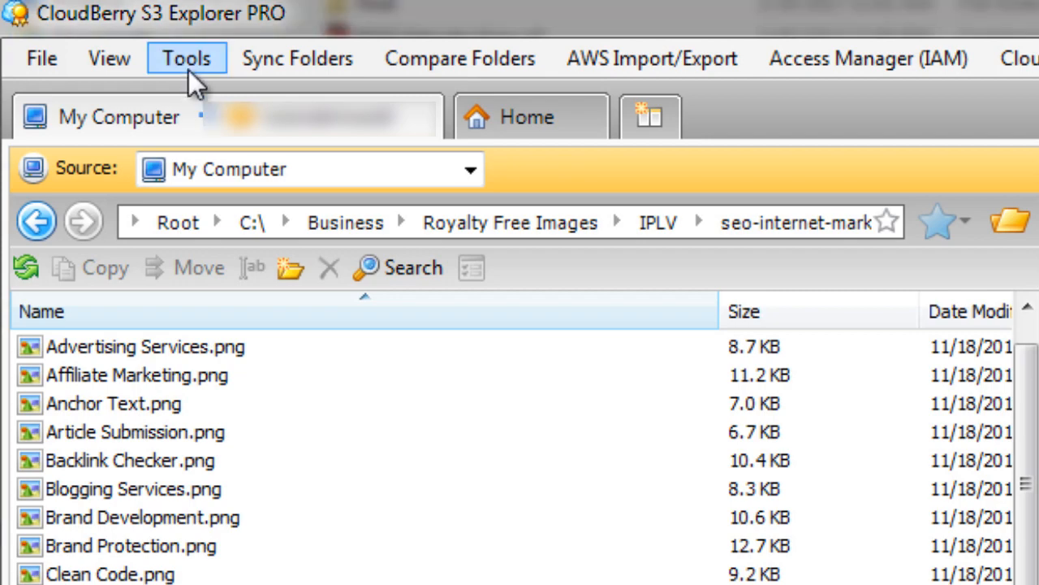
Open the program's bandwidth options and set both cloud storage upload and download speeds to Unlimited
{"action": "left_click", "coordinate": [188, 68]}
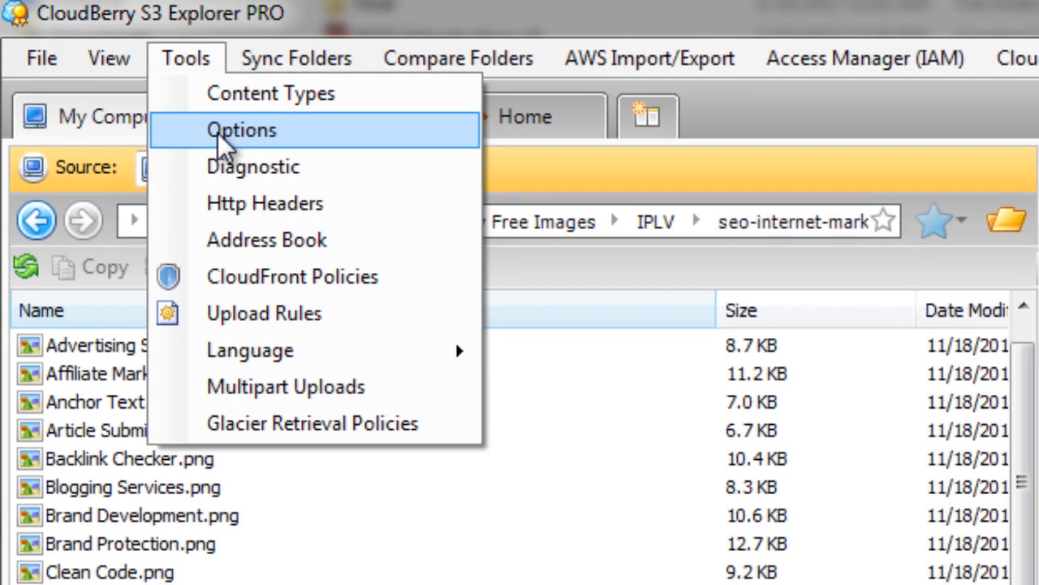
{"action": "left_click", "coordinate": [217, 132]}
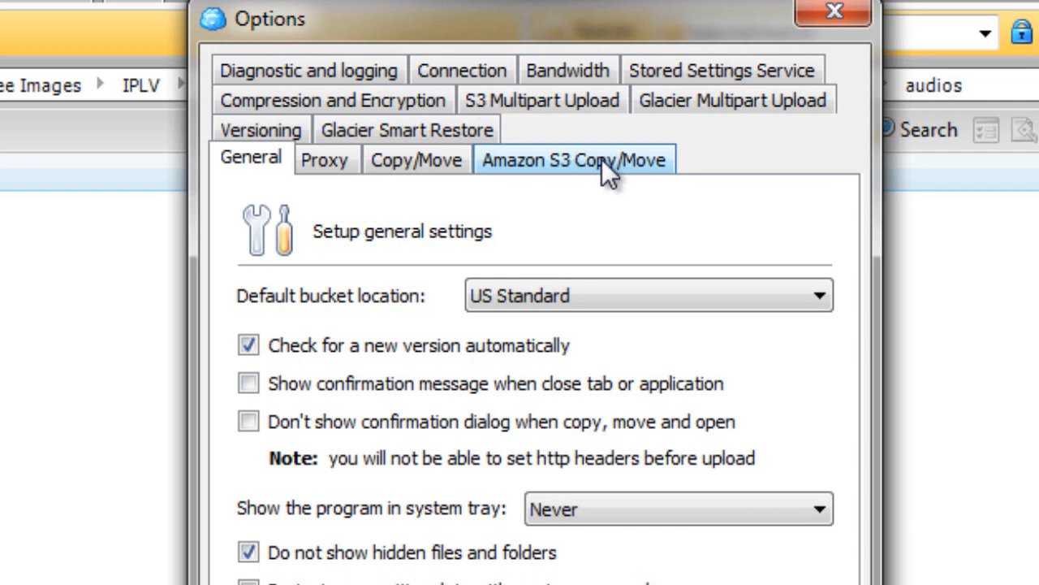
{"action": "left_click", "coordinate": [575, 63]}
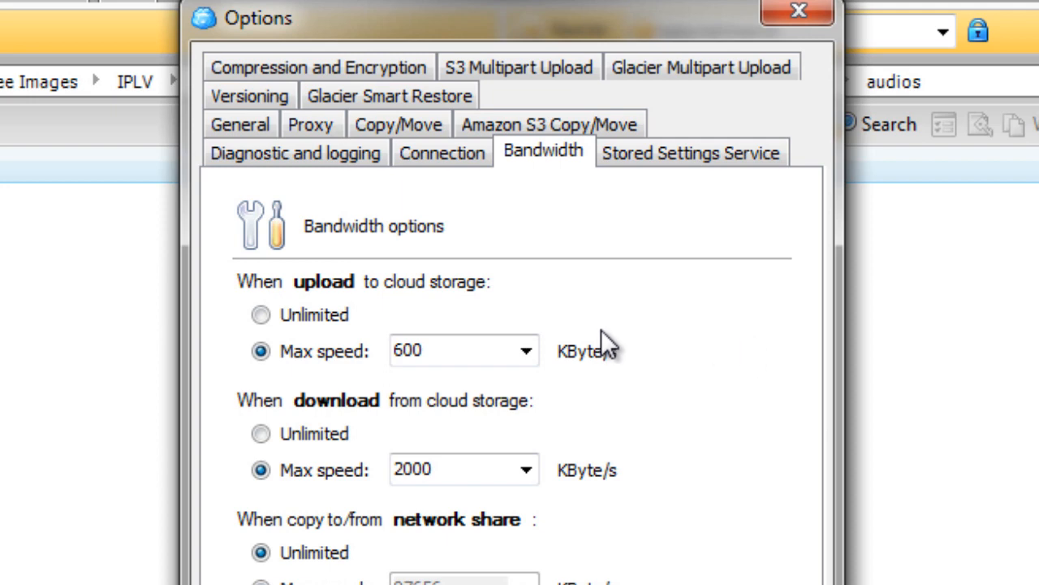
{"action": "left_click", "coordinate": [320, 314]}
{"action": "left_click", "coordinate": [309, 434]}
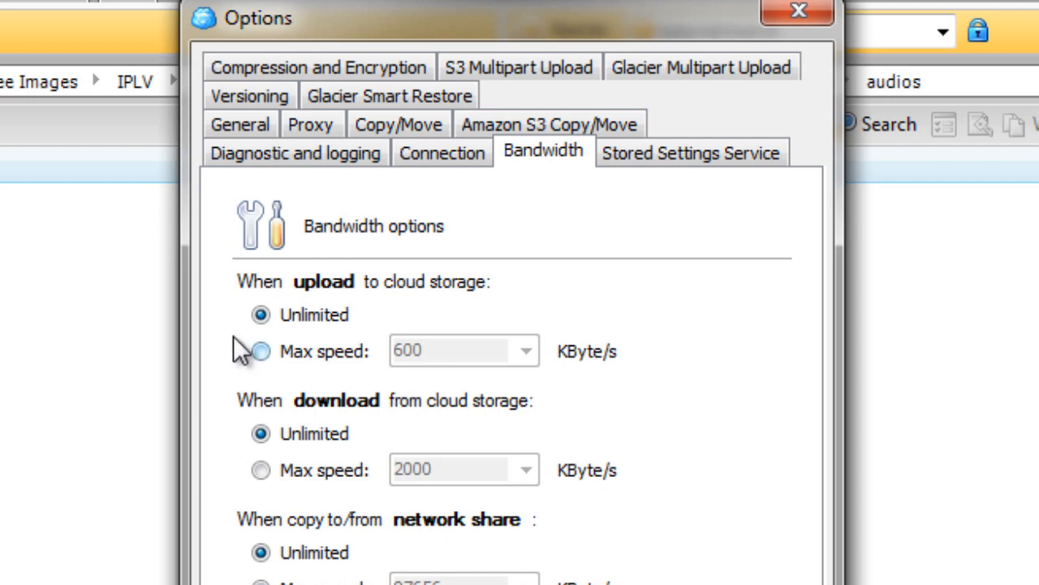
Limit the upload speed to cloud storage to a maximum of 750 KByte/s
{"action": "left_click", "coordinate": [261, 352]}
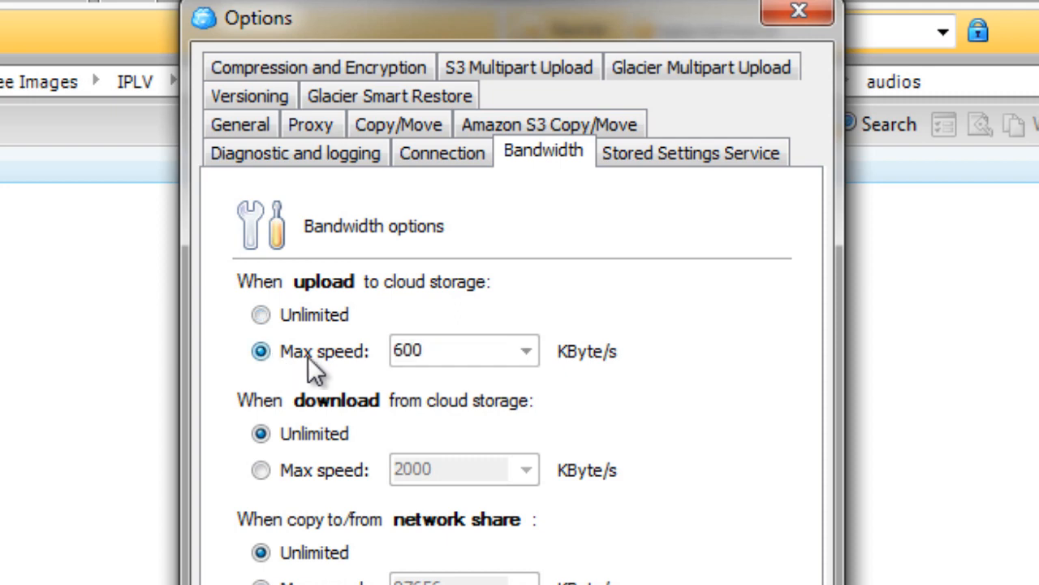
{"action": "left_click", "coordinate": [526, 351]}
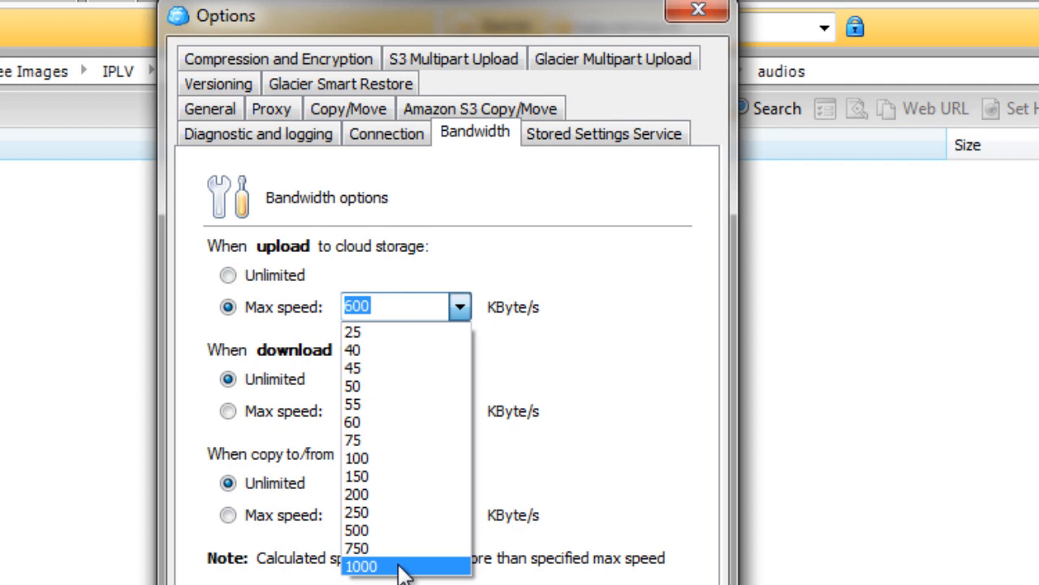
{"action": "left_click", "coordinate": [403, 566]}
{"action": "left_click", "coordinate": [460, 308]}
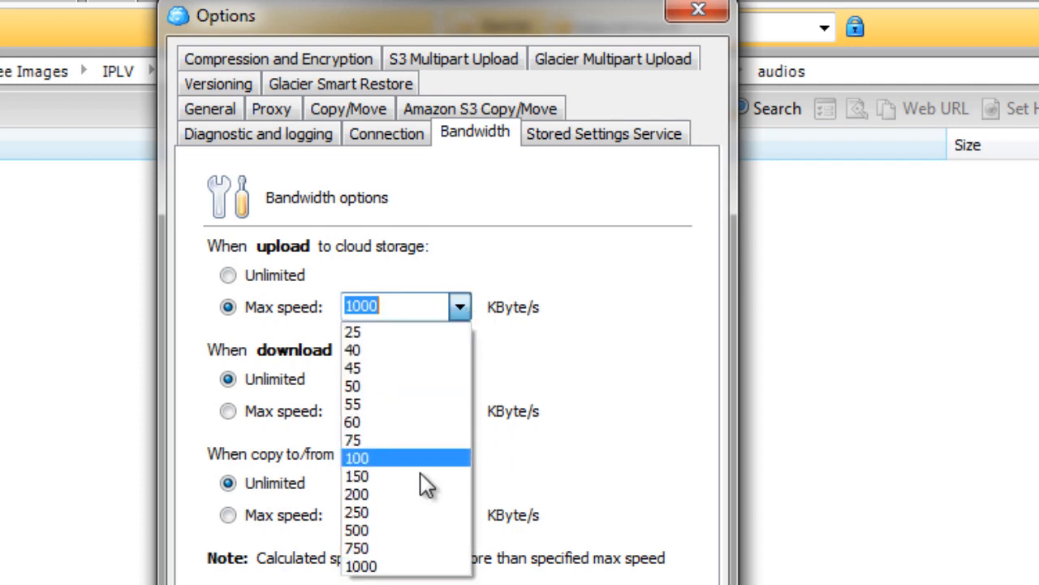
{"action": "left_click", "coordinate": [395, 549]}
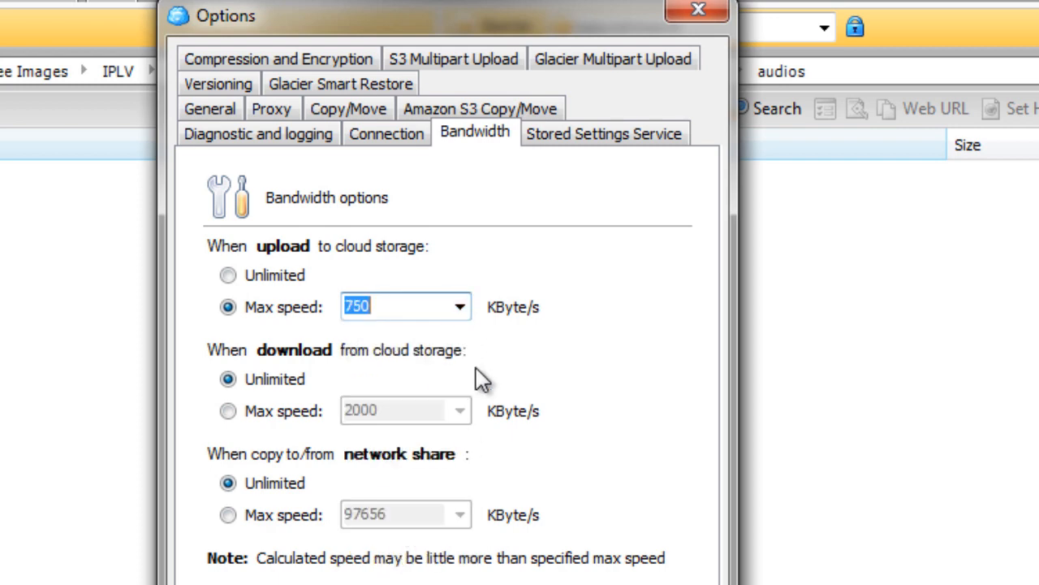
{"action": "left_click", "coordinate": [466, 309]}
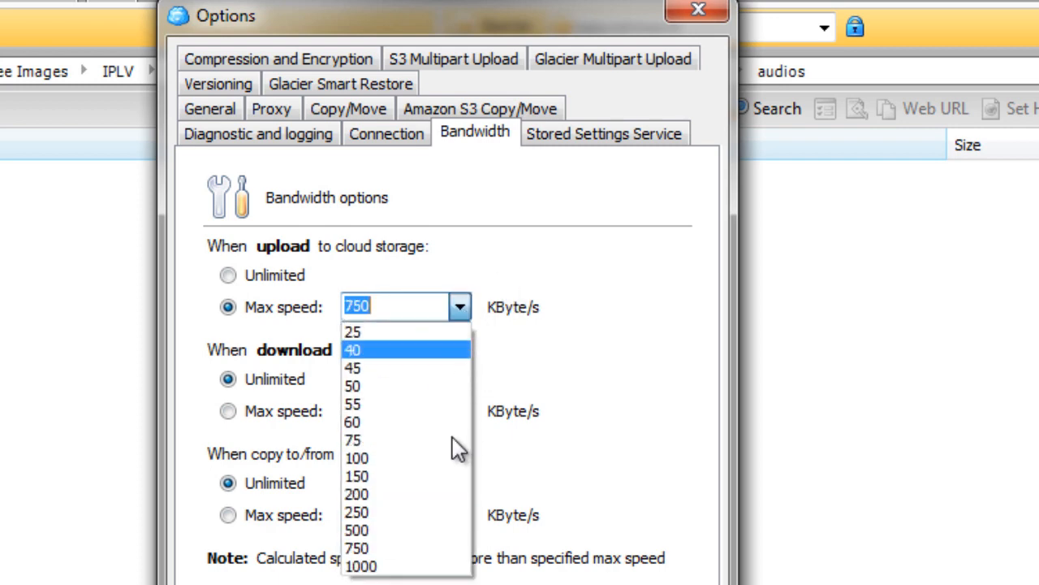
{"action": "left_click", "coordinate": [438, 559]}
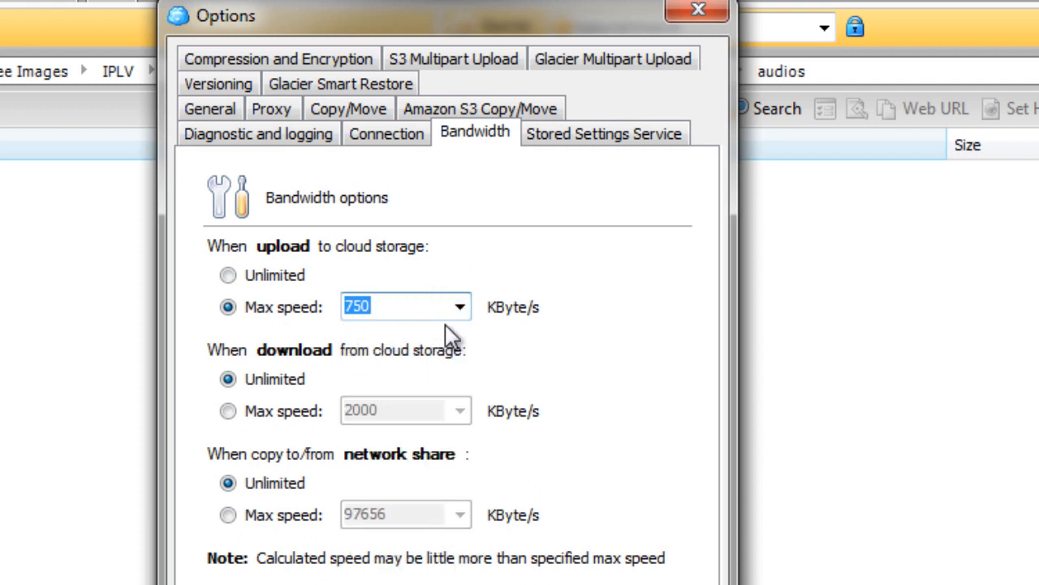
Limit the download speed from cloud storage to a maximum of 750 KByte/s
{"action": "left_click", "coordinate": [273, 412]}
{"action": "left_click", "coordinate": [469, 412]}
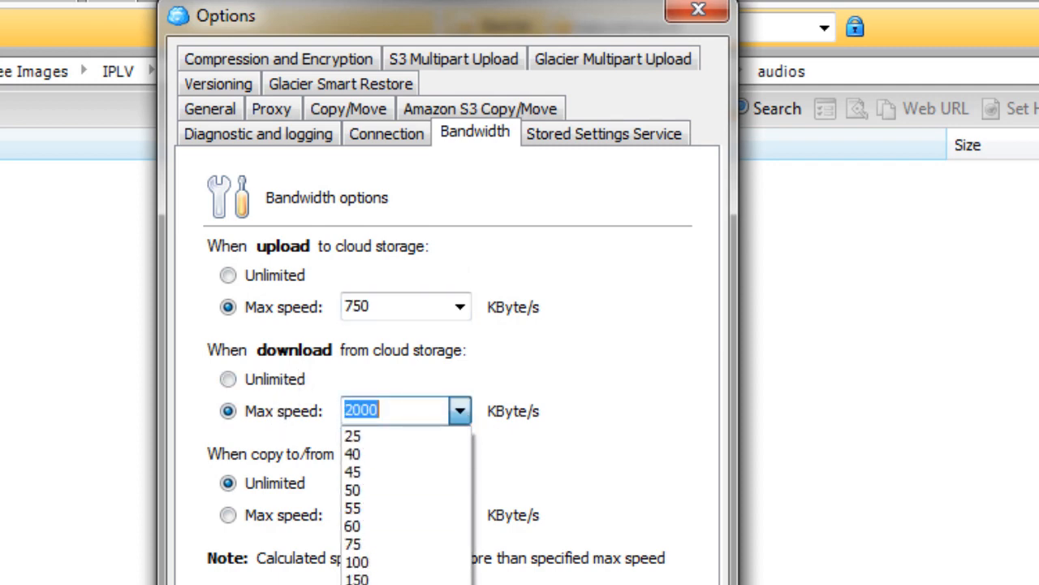
{"action": "left_click", "coordinate": [416, 584]}
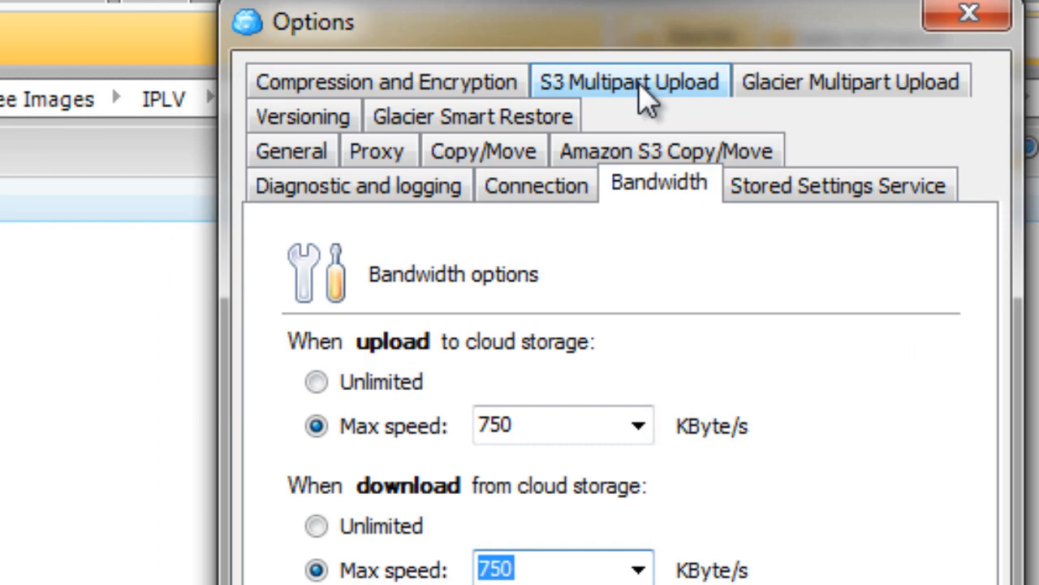
Check the chunk size in the S3 multipart upload options and accept the settings
{"action": "left_click", "coordinate": [639, 88]}
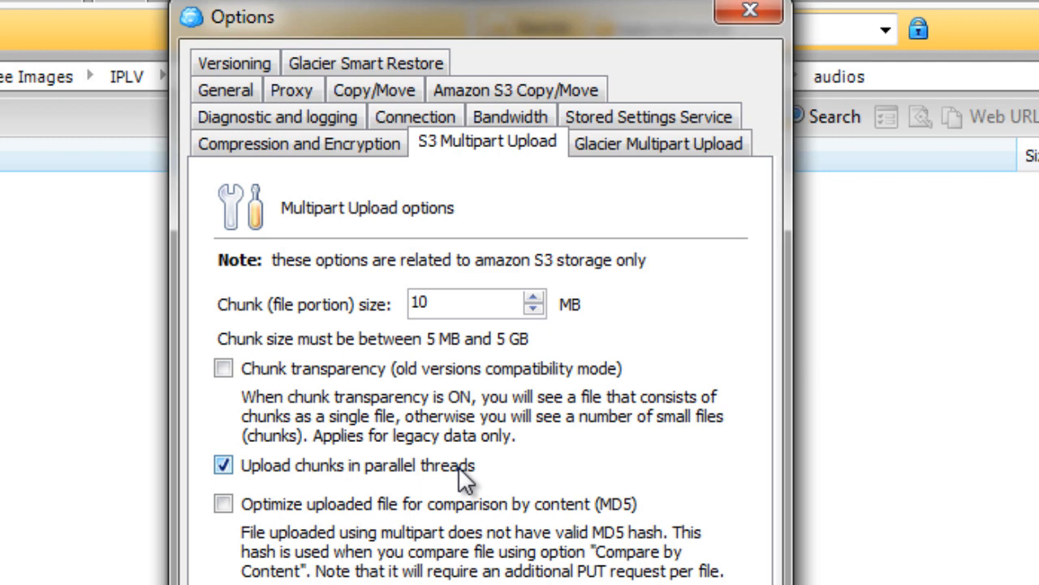
{"action": "left_click", "coordinate": [668, 294]}
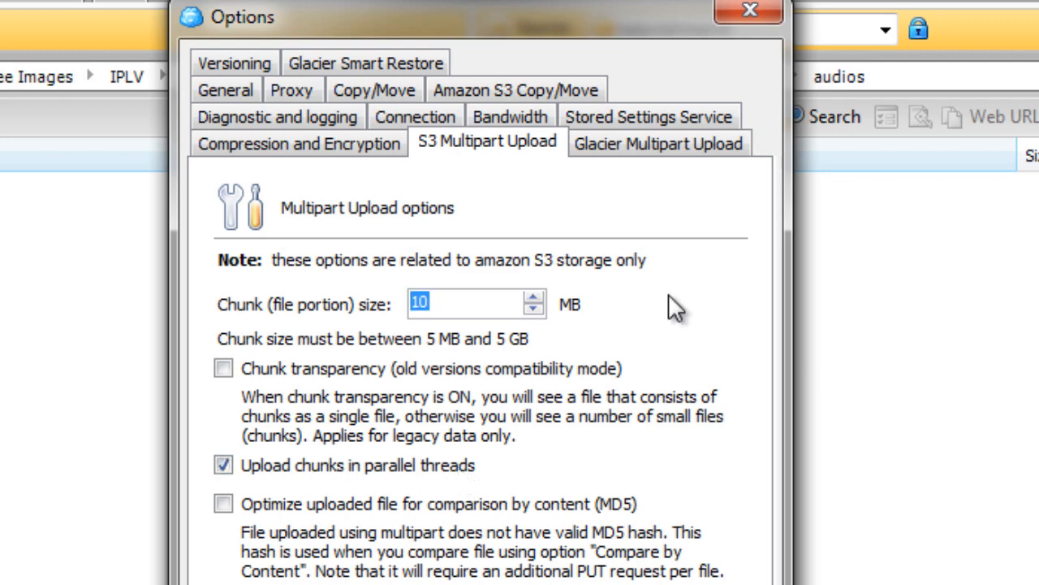
{"action": "left_click", "coordinate": [490, 295]}
{"action": "left_click_drag", "start_coordinate": [464, 300], "coordinate": [395, 297]}
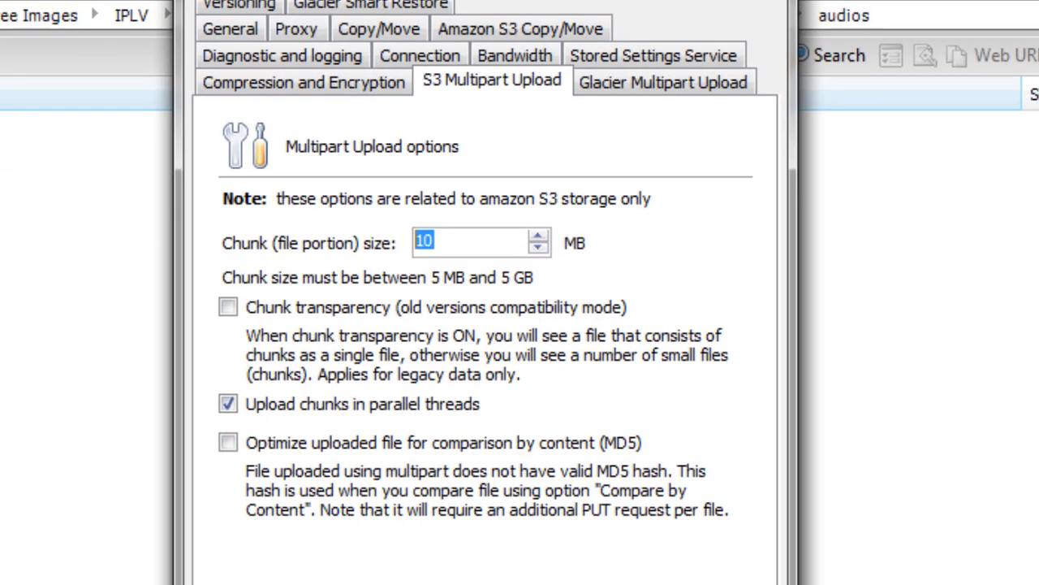
{"action": "key", "text": "Return"}
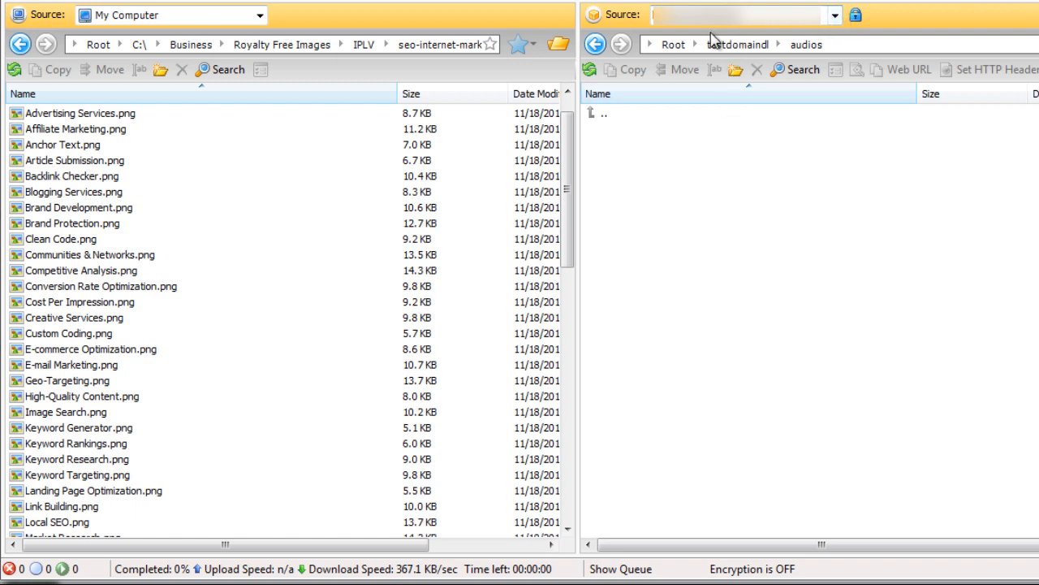
Go up from the audios folder to testdomaindl and open its images folder
{"action": "double_click", "coordinate": [593, 116]}
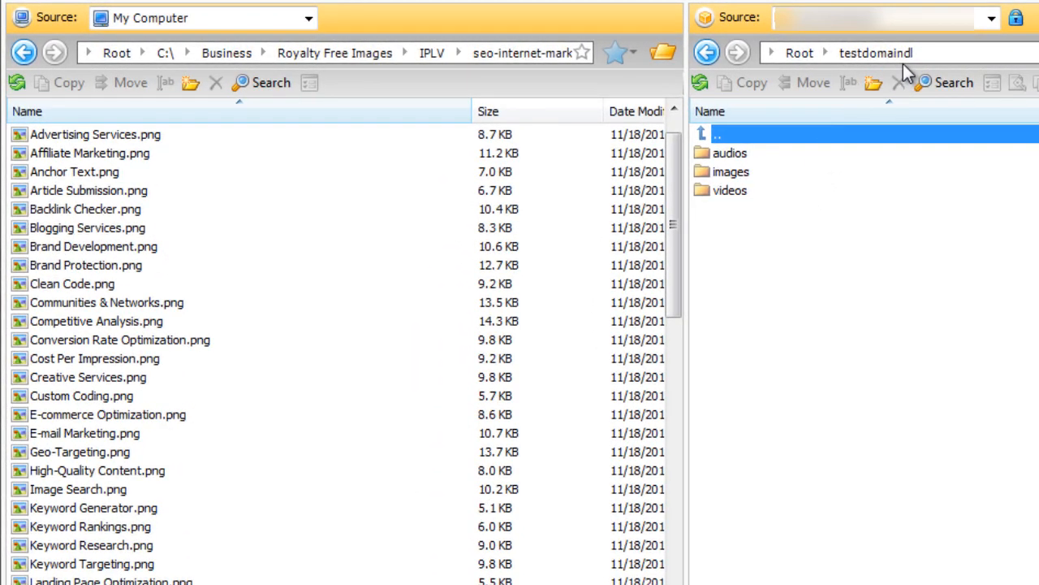
{"action": "left_click", "coordinate": [744, 156]}
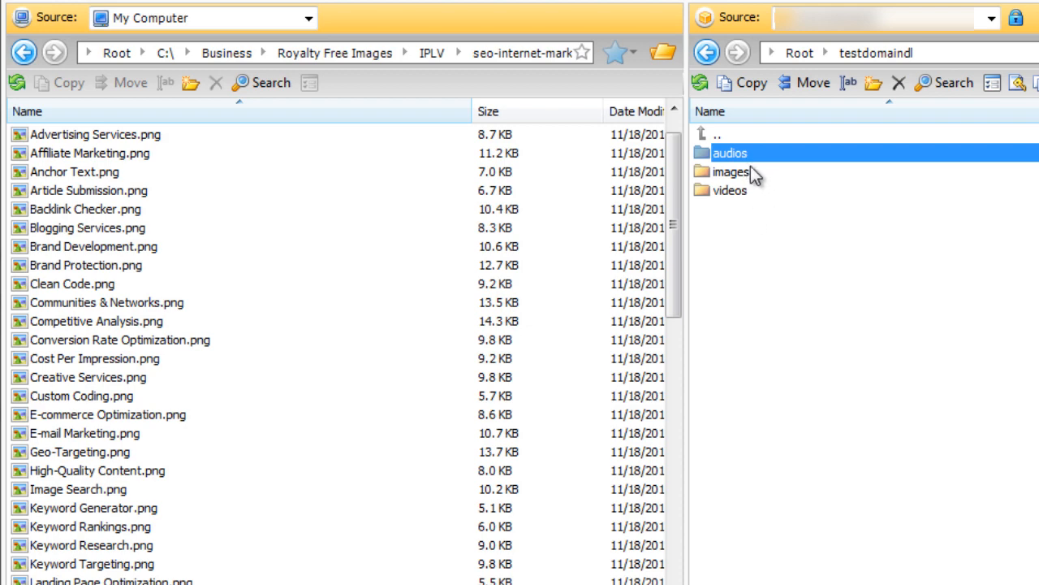
{"action": "double_click", "coordinate": [750, 170]}
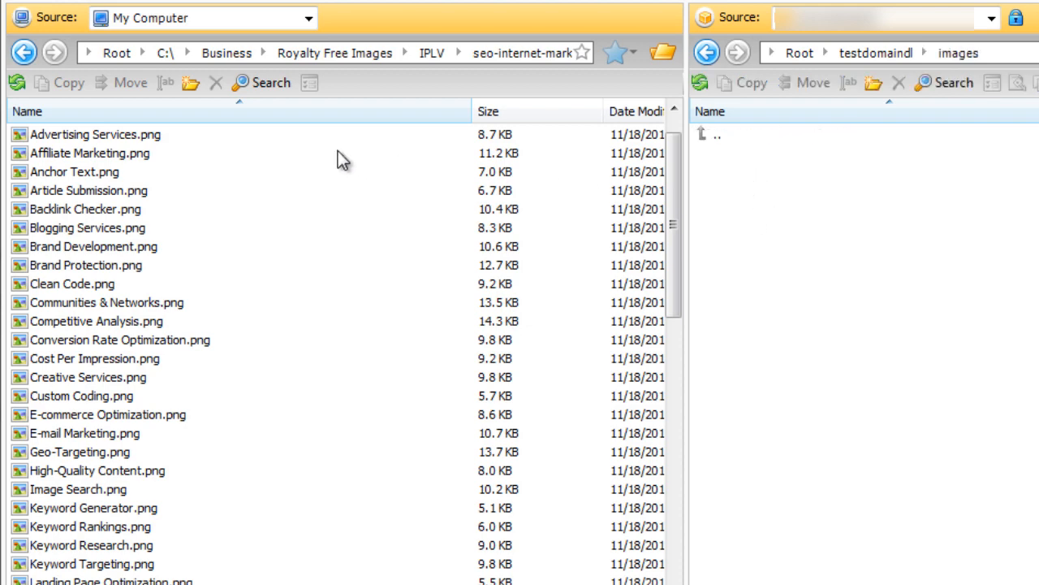
Select the local files from Advertising Services.png through SEO Reports.png as one continuous range
{"action": "left_click", "coordinate": [299, 138]}
{"action": "scroll", "coordinate": [334, 325], "scroll_direction": "down", "scroll_amount": 5}
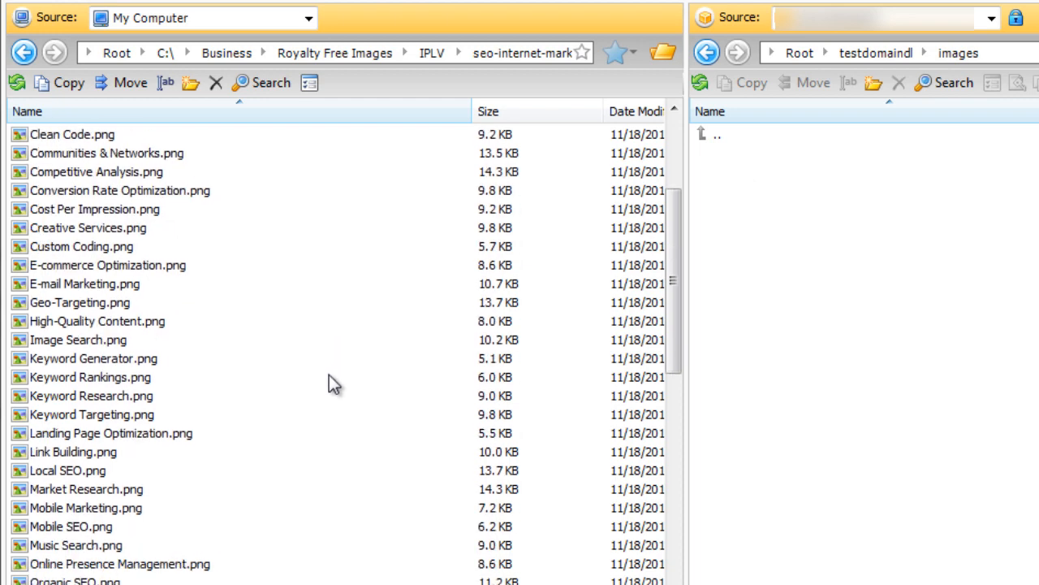
{"action": "scroll", "coordinate": [322, 410], "scroll_direction": "down", "scroll_amount": 5}
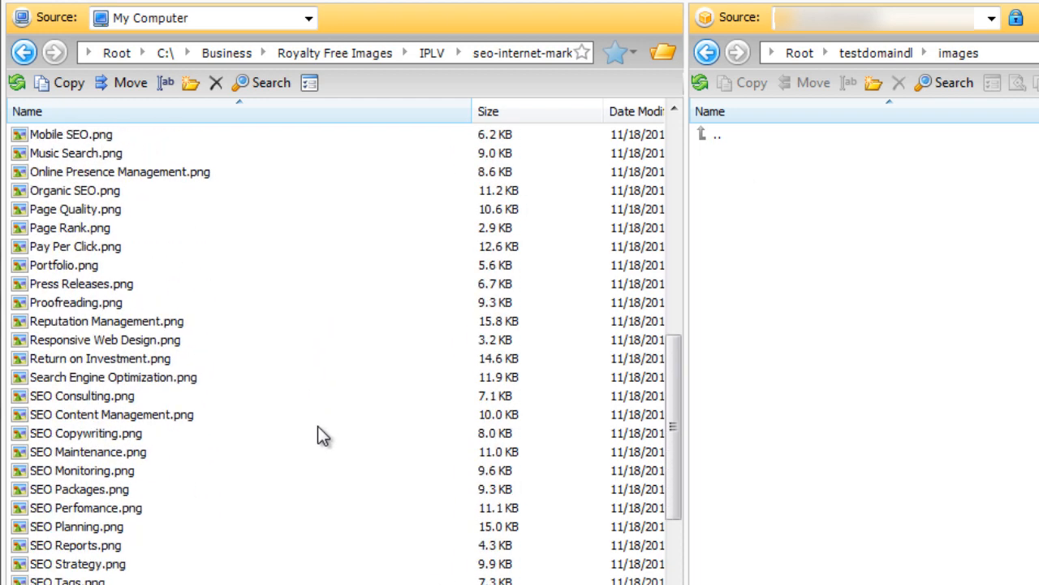
{"action": "left_click", "coordinate": [420, 512], "text": "shift"}
{"action": "scroll", "coordinate": [424, 467], "scroll_direction": "up", "scroll_amount": 2}
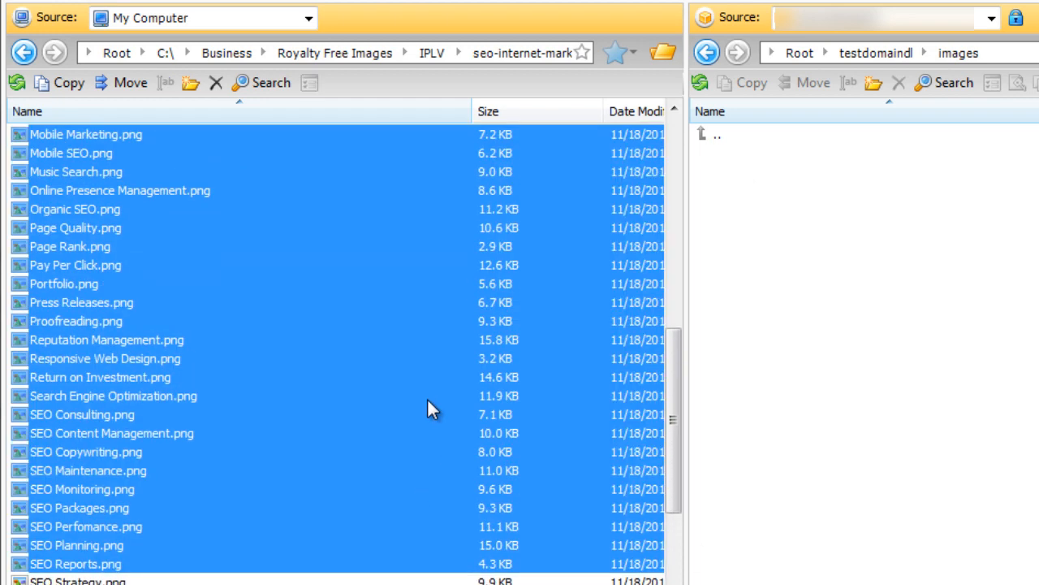
Select the local files from Geo-Targeting.png through Online Presence Management.png as one continuous range
{"action": "scroll", "coordinate": [680, 371], "scroll_direction": "up", "scroll_amount": 3}
{"action": "left_click", "coordinate": [325, 191]}
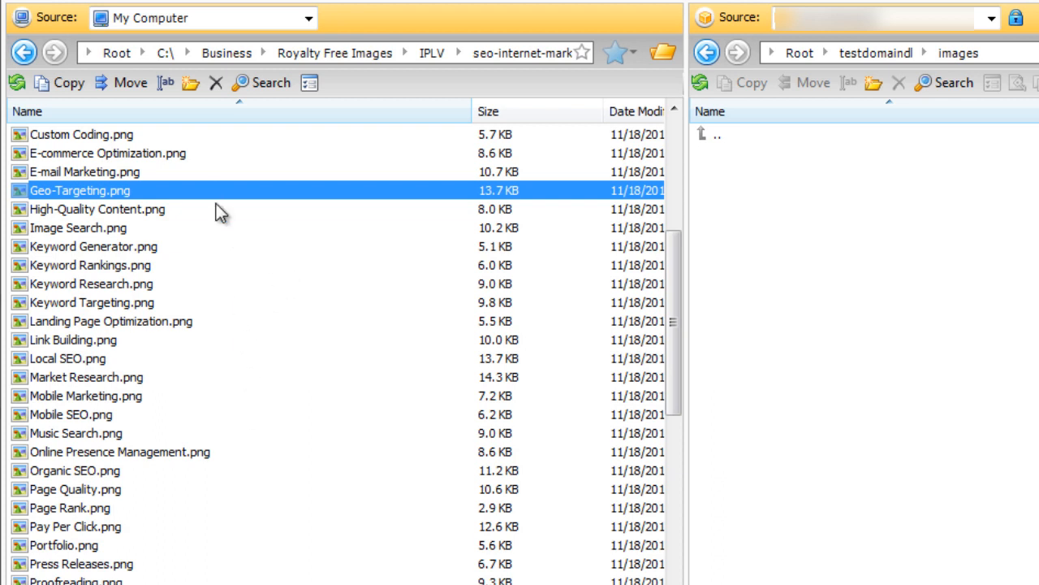
{"action": "left_click", "coordinate": [227, 453], "text": "shift"}
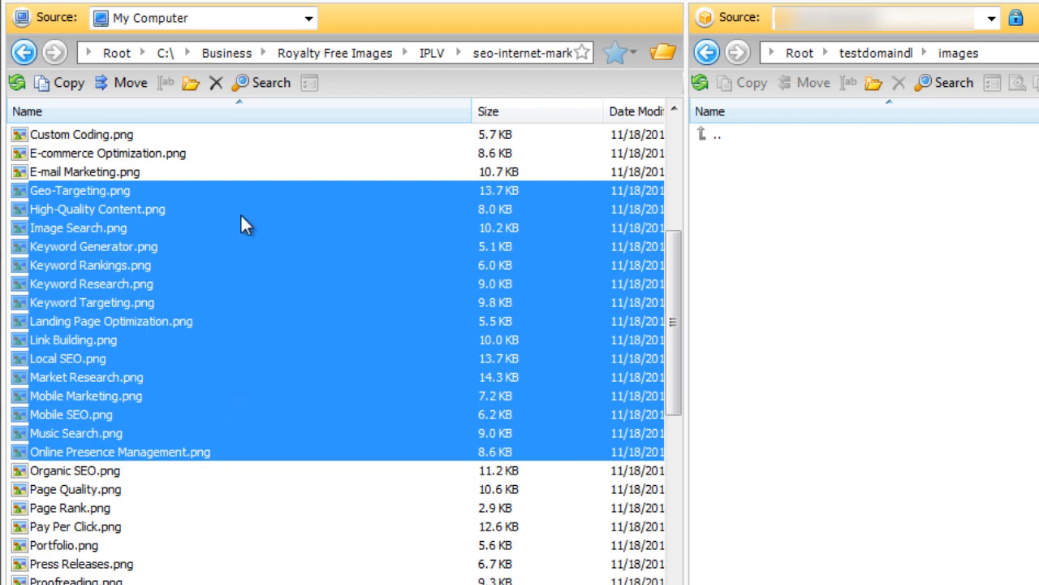
Select only the separate files High-Quality Content.png, Landing Page Optimization.png and Online Presence Management.png
{"action": "left_click", "coordinate": [241, 190]}
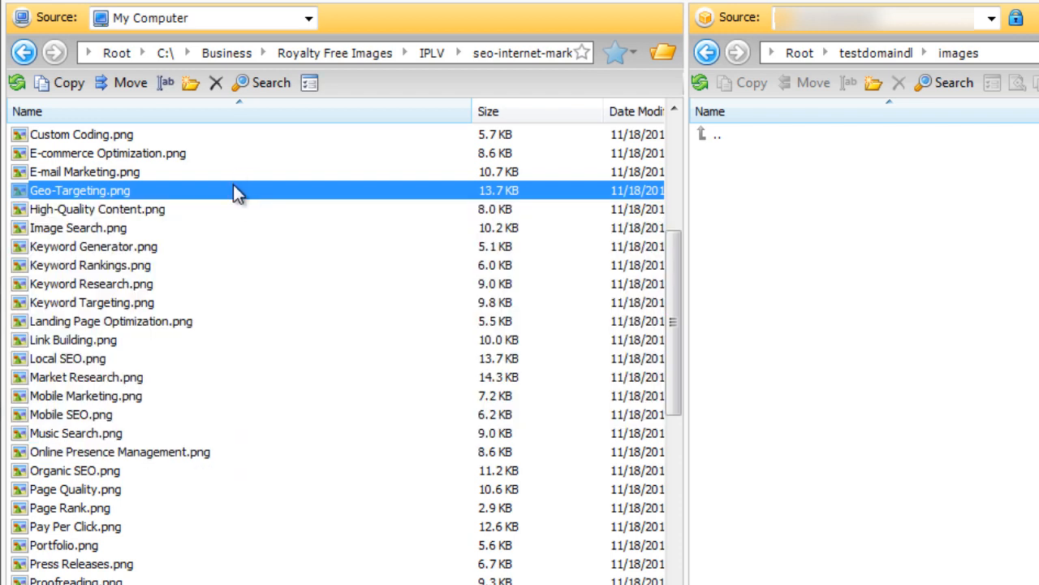
{"action": "left_click", "coordinate": [222, 210]}
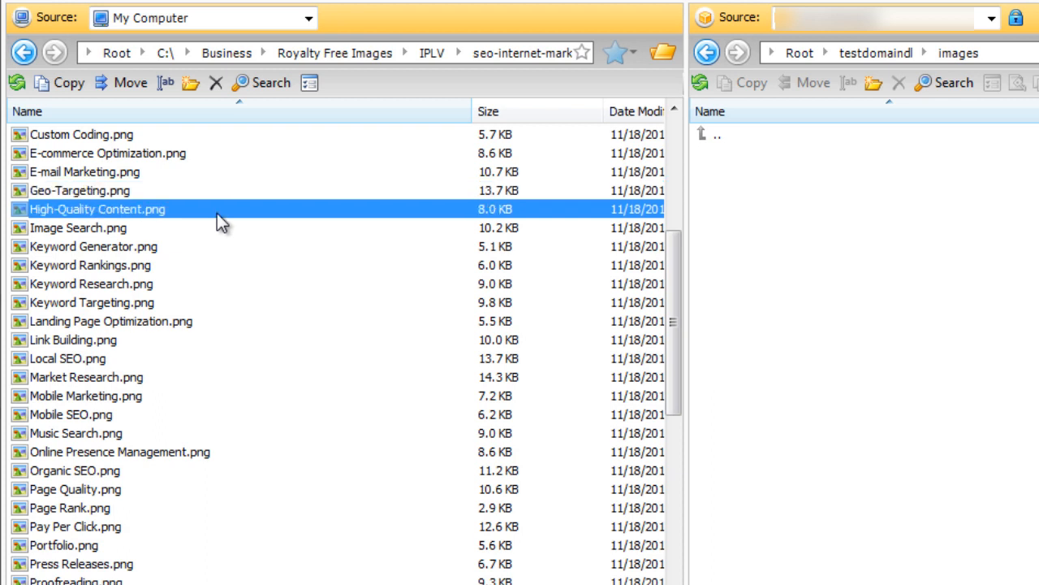
{"action": "left_click", "coordinate": [177, 323], "text": "ctrl"}
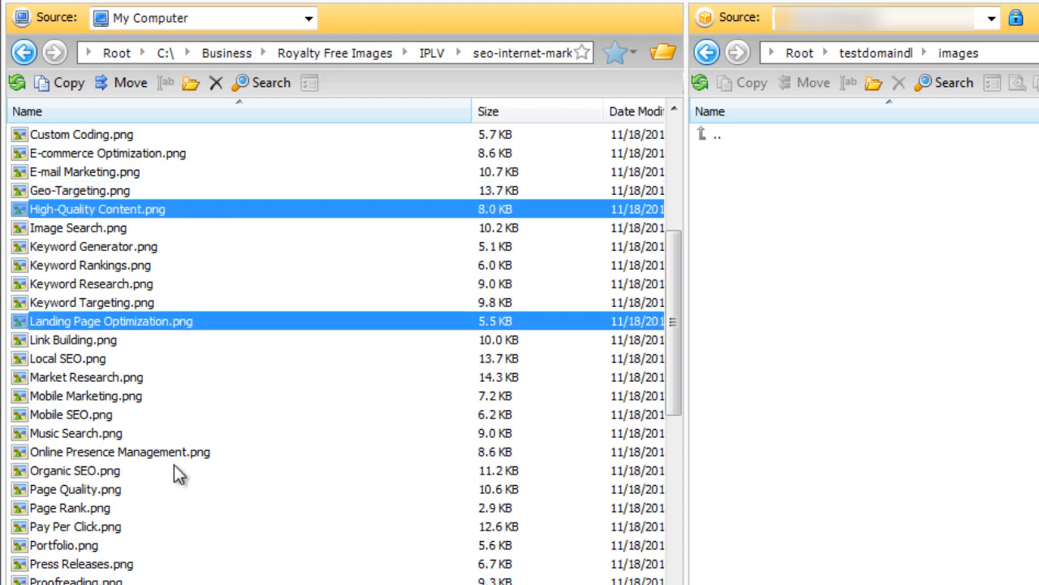
{"action": "left_click", "coordinate": [174, 455], "text": "ctrl"}
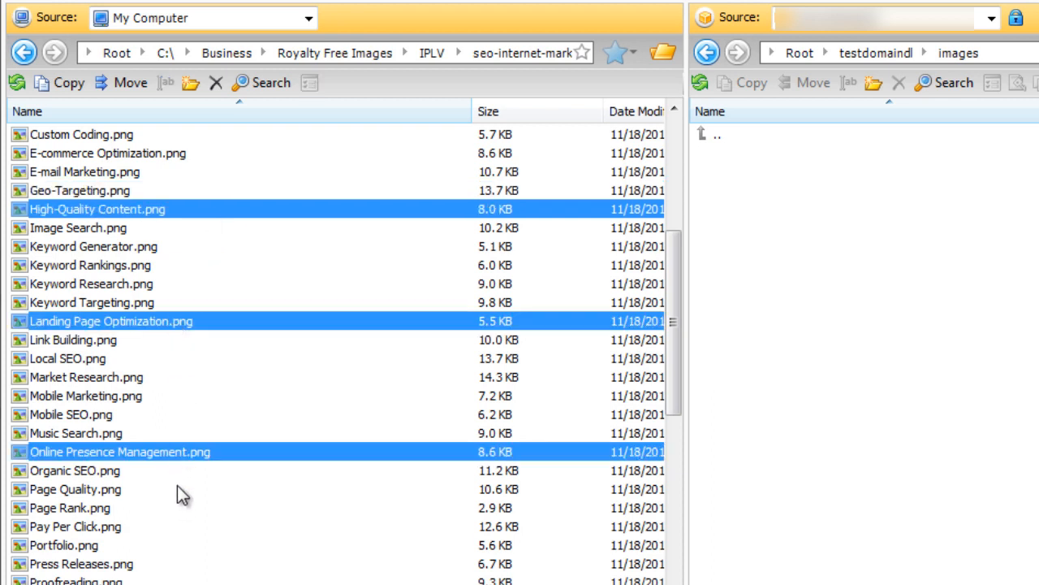
Copy the local files from E-commerce Optimization.png through SEO Maintenance.png into the images folder of testdomaindl
{"action": "left_click", "coordinate": [177, 159]}
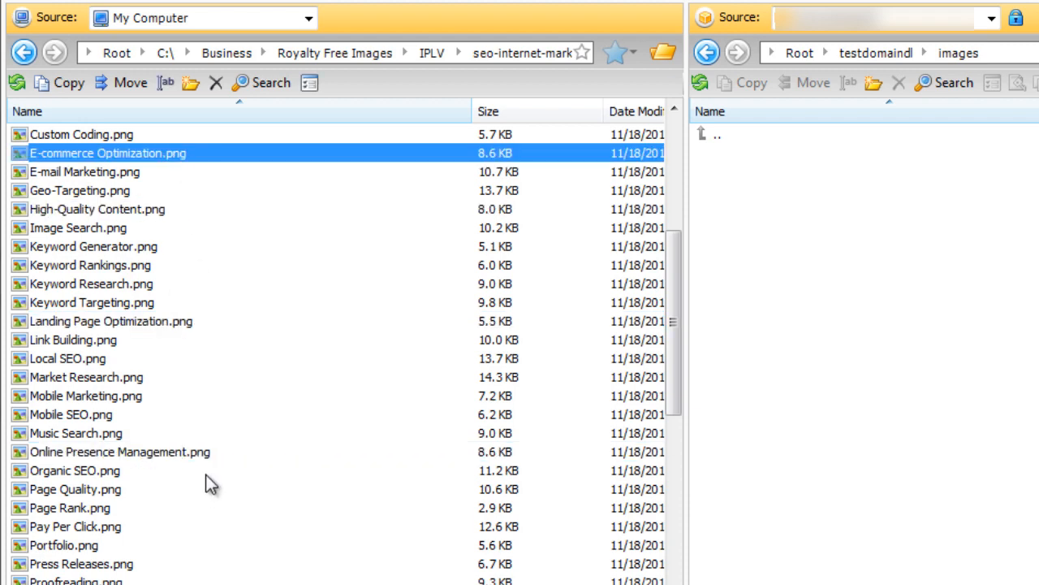
{"action": "scroll", "coordinate": [206, 455], "scroll_direction": "down", "scroll_amount": 4}
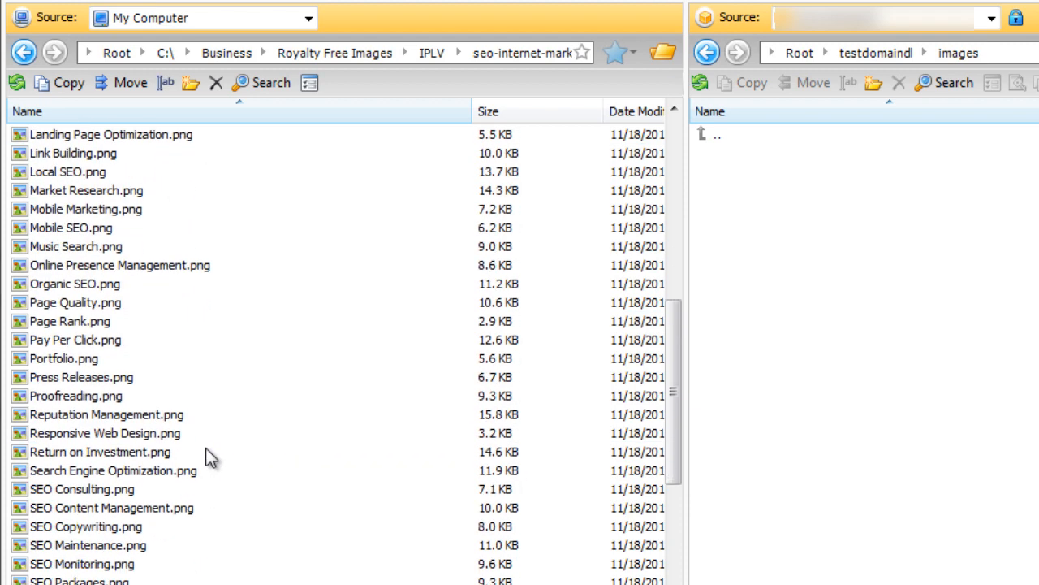
{"action": "left_click", "coordinate": [211, 508], "text": "shift"}
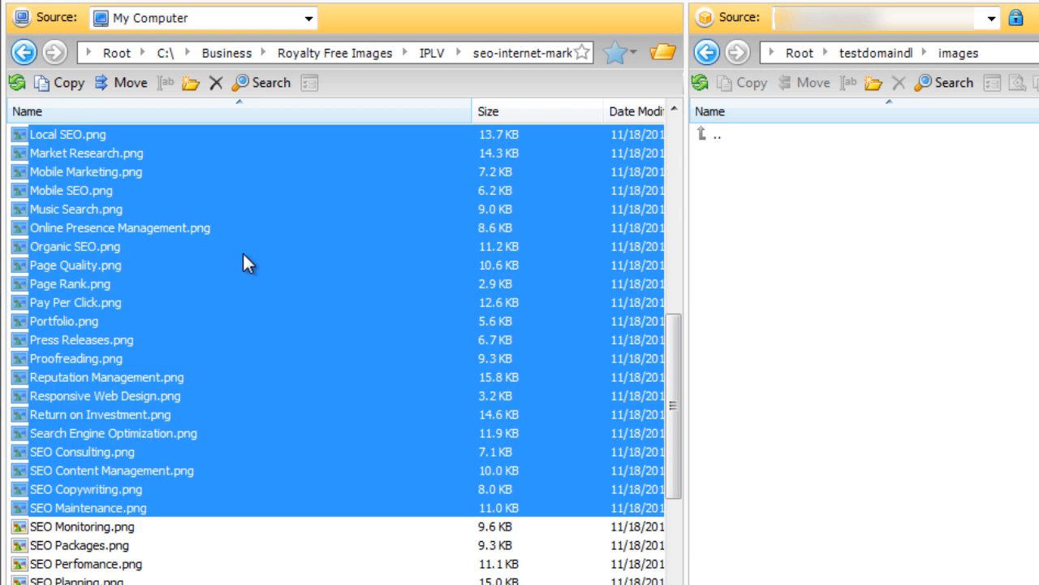
{"action": "left_click_drag", "start_coordinate": [244, 253], "coordinate": [863, 262]}
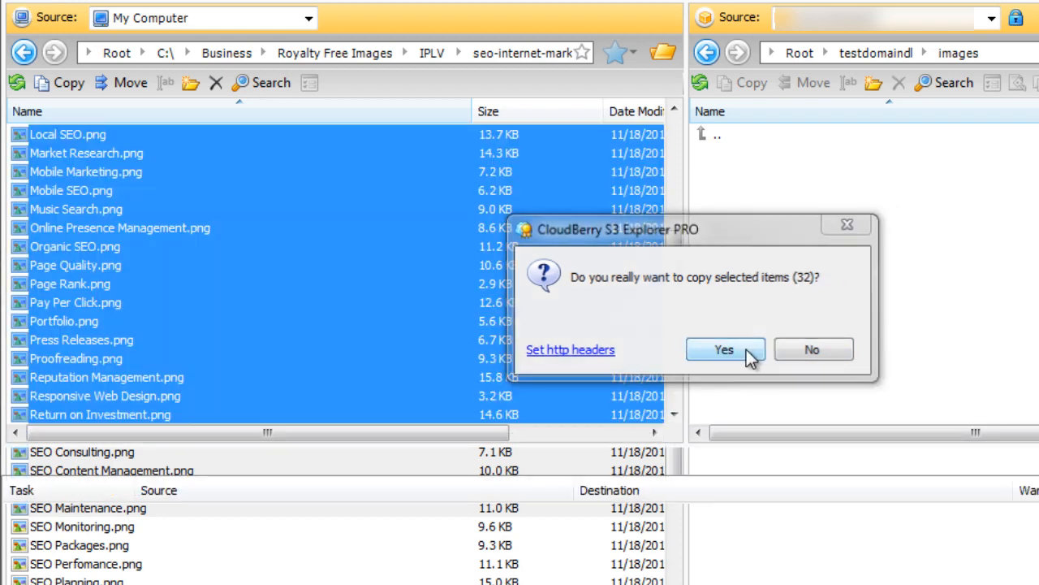
{"action": "left_click", "coordinate": [746, 349]}
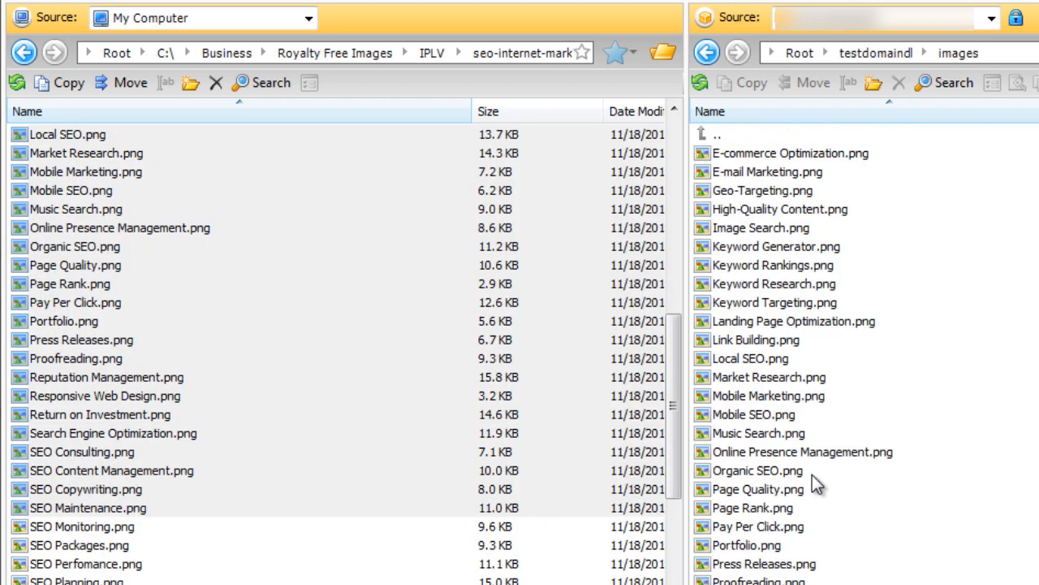
Look through the list of copied image files in the images folder of testdomaindl
{"action": "left_click", "coordinate": [812, 397]}
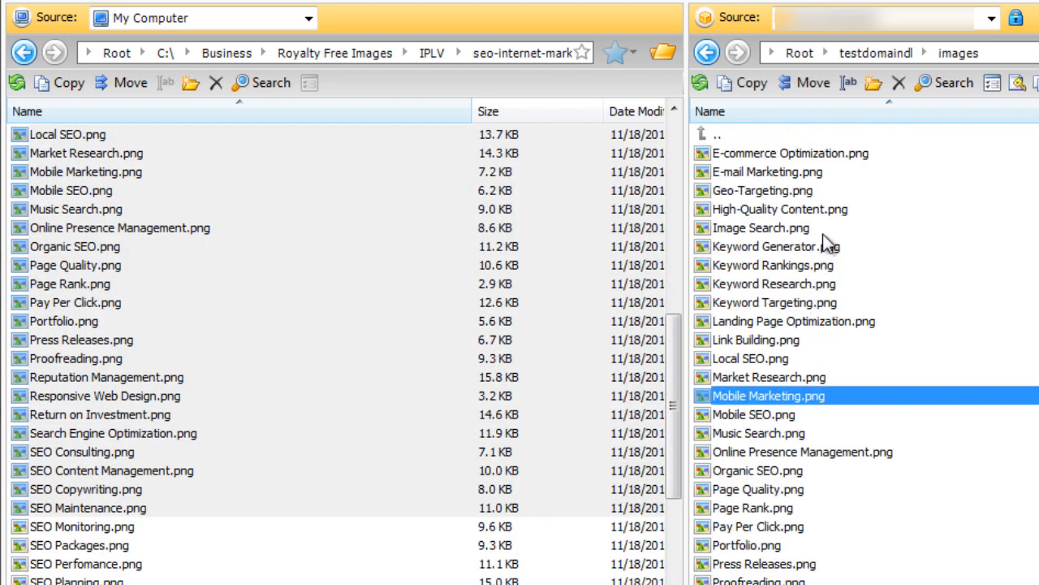
{"action": "scroll", "coordinate": [853, 475], "scroll_direction": "down", "scroll_amount": 1}
{"action": "scroll", "coordinate": [849, 467], "scroll_direction": "up", "scroll_amount": 1}
{"action": "scroll", "coordinate": [841, 276], "scroll_direction": "down", "scroll_amount": 1}
{"action": "scroll", "coordinate": [838, 281], "scroll_direction": "up", "scroll_amount": 1}
{"action": "scroll", "coordinate": [1017, 341], "scroll_direction": "down", "scroll_amount": 2}
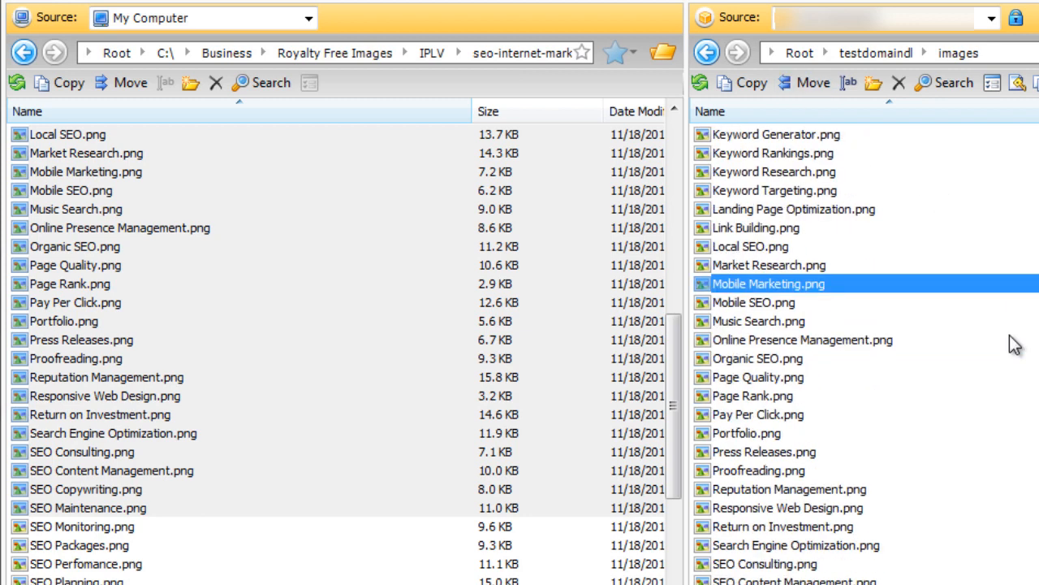
Try to copy the files from Image Search.png through Mobile SEO.png from the bucket's images folder to the local folder
{"action": "scroll", "coordinate": [1003, 348], "scroll_direction": "up", "scroll_amount": 2}
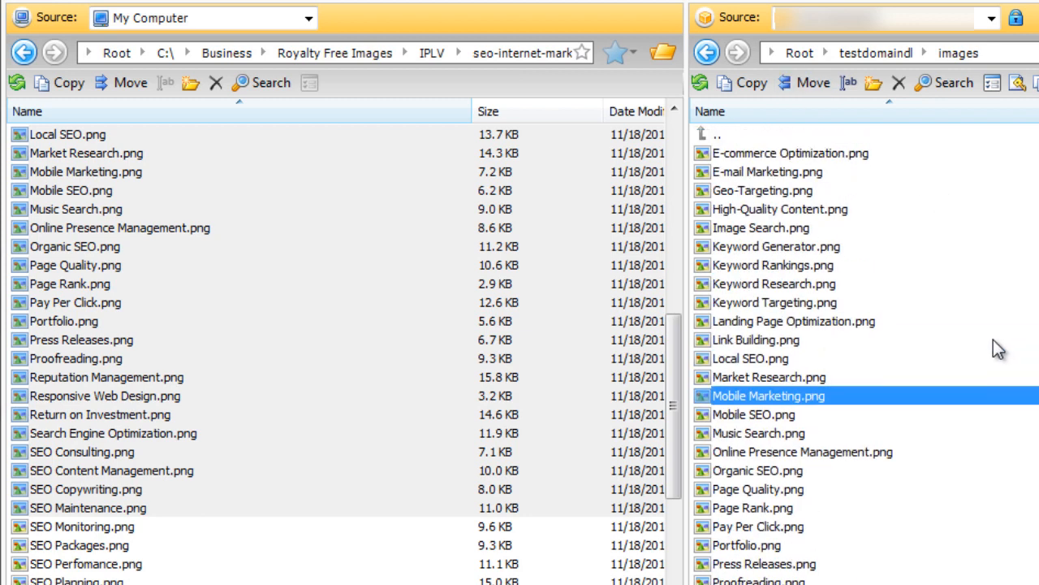
{"action": "left_click", "coordinate": [817, 268]}
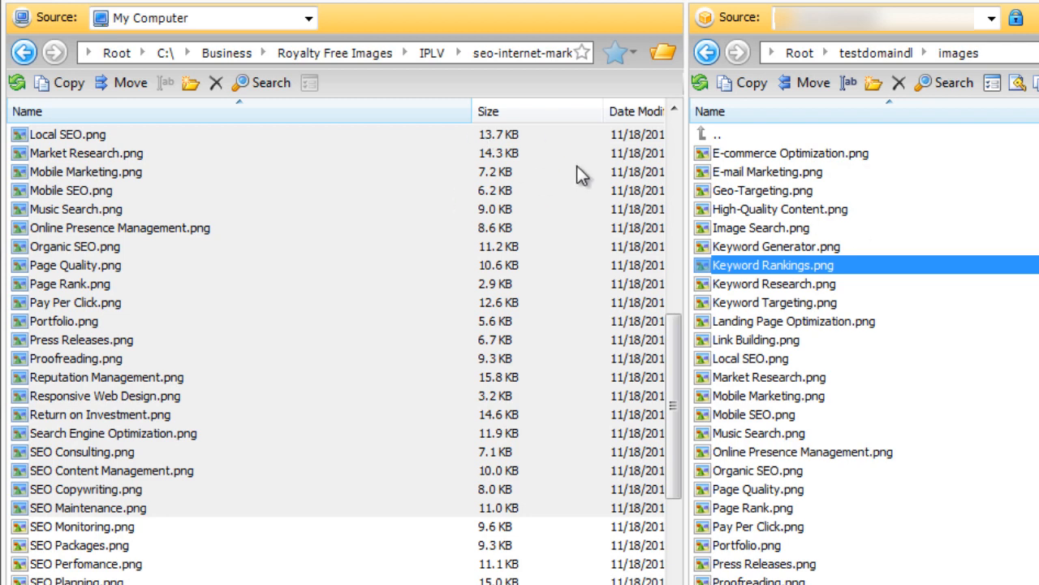
{"action": "scroll", "coordinate": [677, 146], "scroll_direction": "up", "scroll_amount": 9}
{"action": "left_click", "coordinate": [785, 229]}
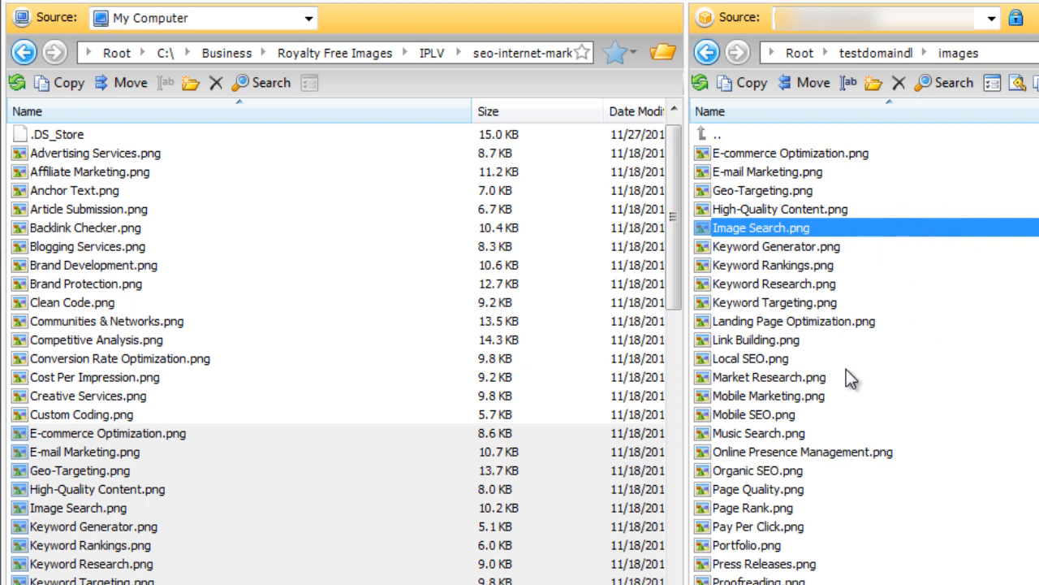
{"action": "left_click", "coordinate": [841, 414], "text": "shift"}
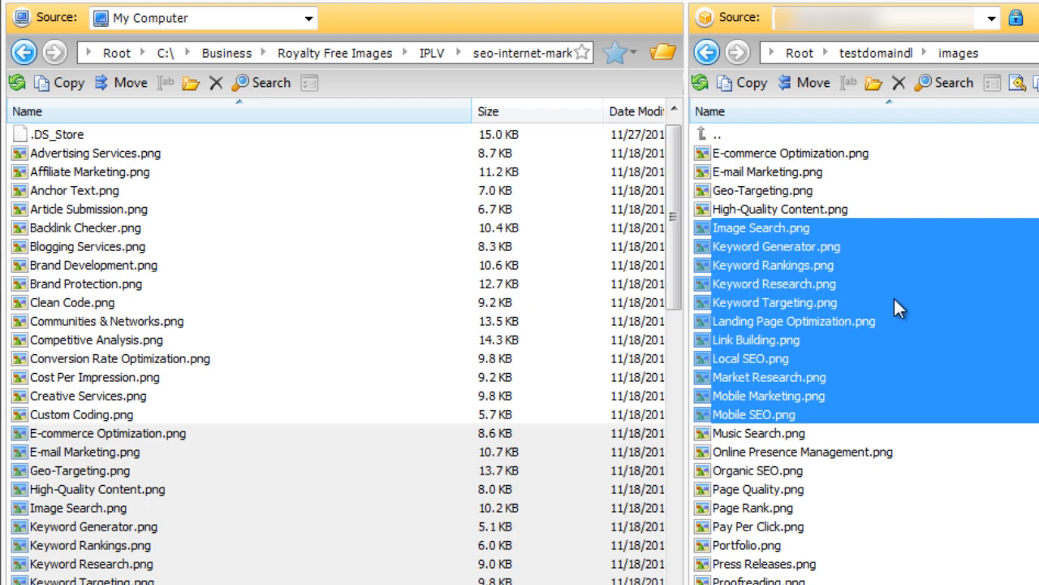
{"action": "left_click_drag", "start_coordinate": [857, 275], "coordinate": [365, 301]}
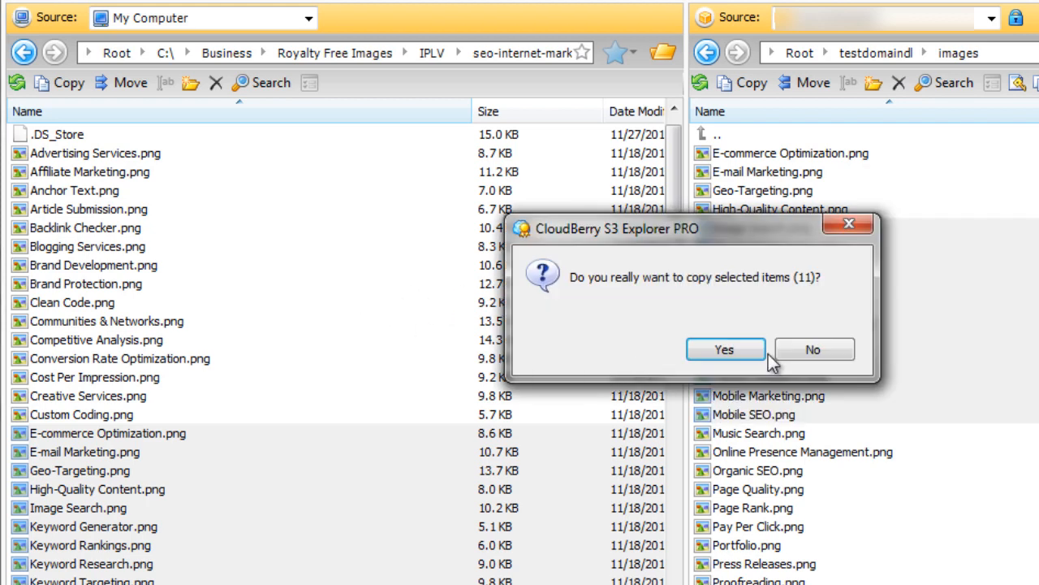
{"action": "left_click", "coordinate": [800, 351]}
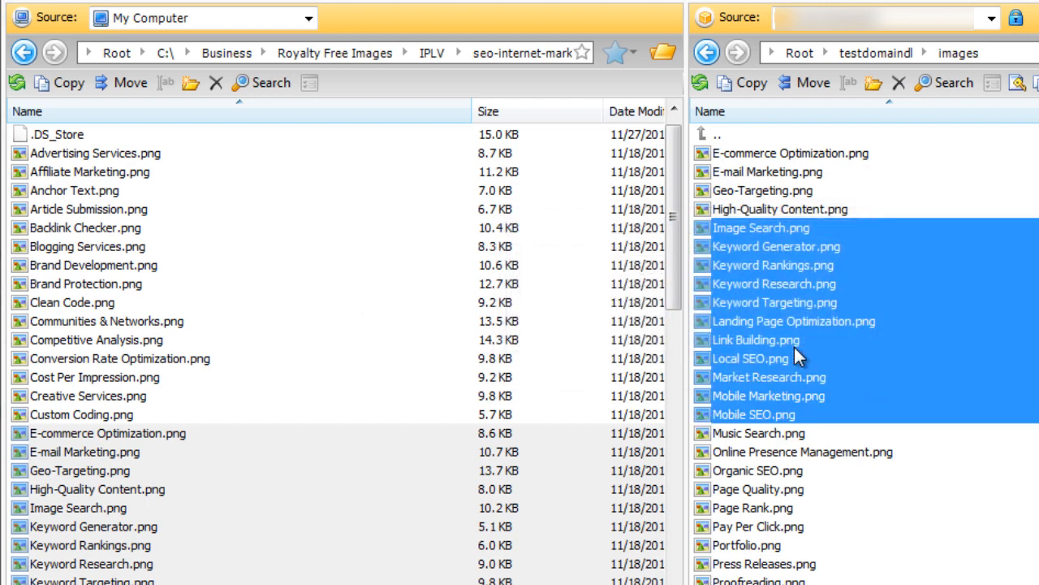
{"action": "left_click", "coordinate": [388, 268]}
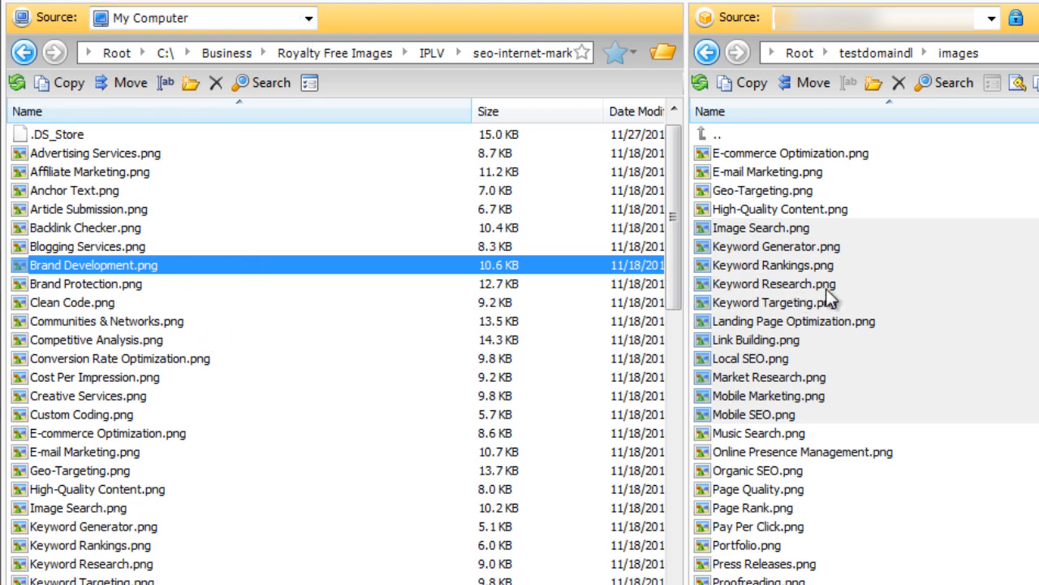
{"action": "left_click", "coordinate": [915, 277]}
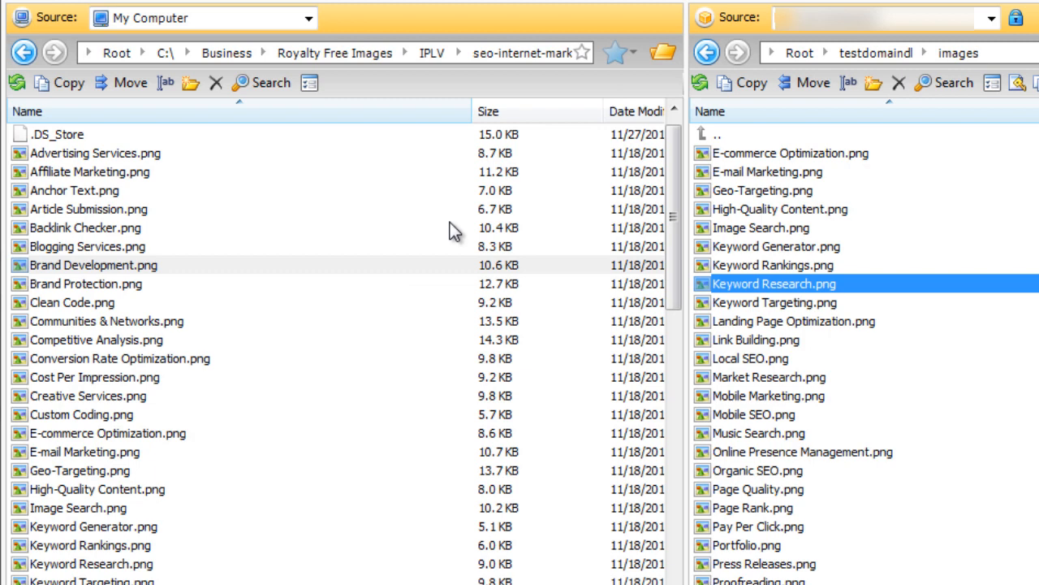
Select the E-commerce Optimization.png file in the images folder of testdomaindl
{"action": "left_click", "coordinate": [843, 159]}
{"action": "scroll", "coordinate": [862, 397], "scroll_direction": "down", "scroll_amount": 1}
{"action": "scroll", "coordinate": [862, 398], "scroll_direction": "up", "scroll_amount": 1}
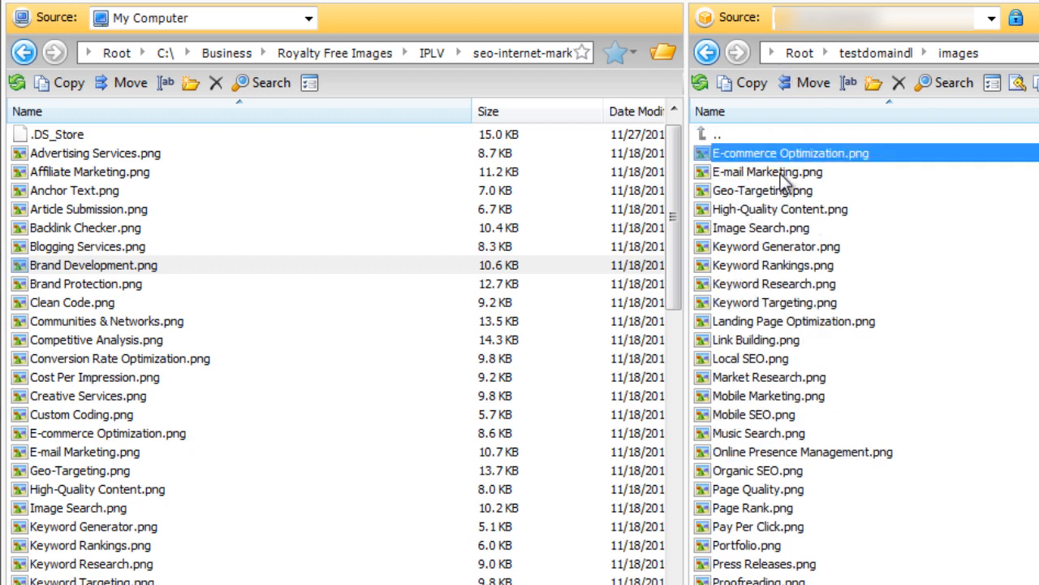